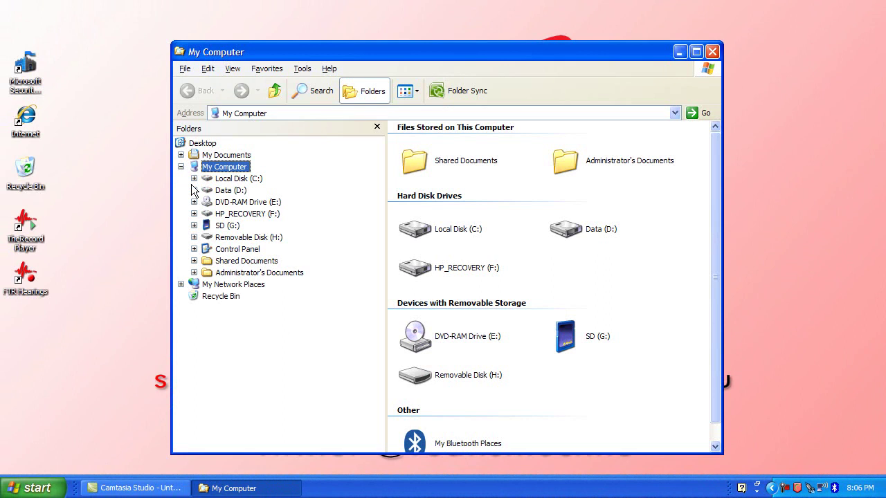
Step: Open the folder C:\Program Files\FTR\ForTheRecord in the folder tree
left_click(194, 178)
left_click(207, 284)
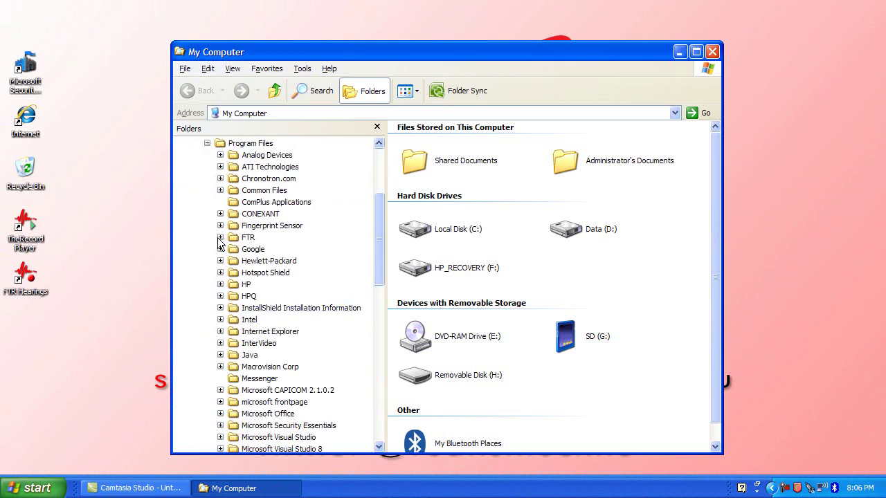
left_click(220, 237)
left_click(234, 250)
left_click(276, 249)
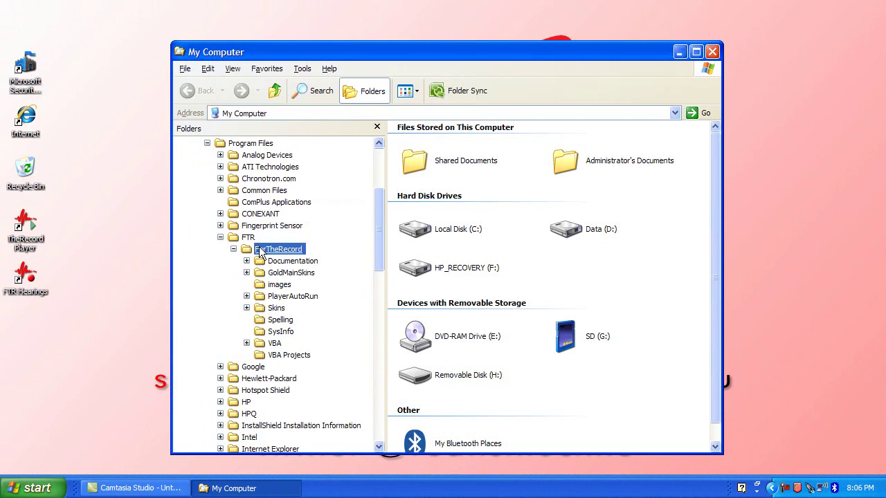
left_click(440, 297)
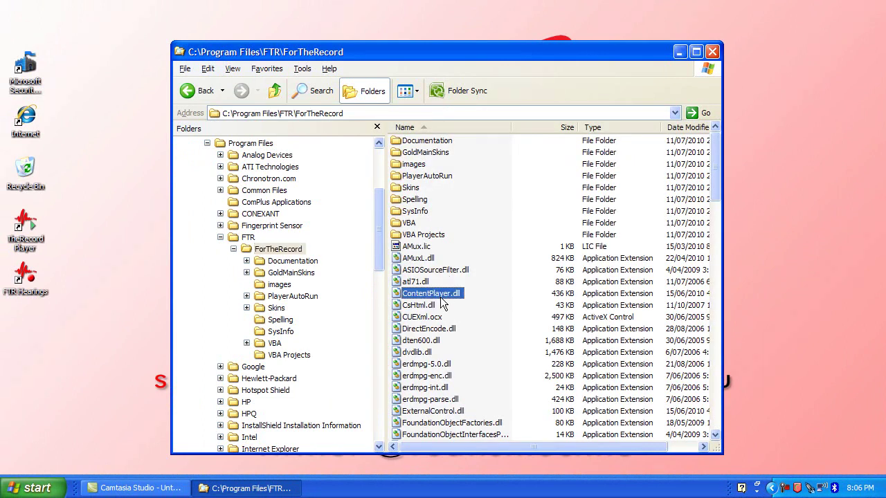
Step: Find TheRecordRemoteAccess.exe in the ForTheRecord folder and run it
scroll(440, 299, "down", 18)
scroll(440, 303, "down", 12)
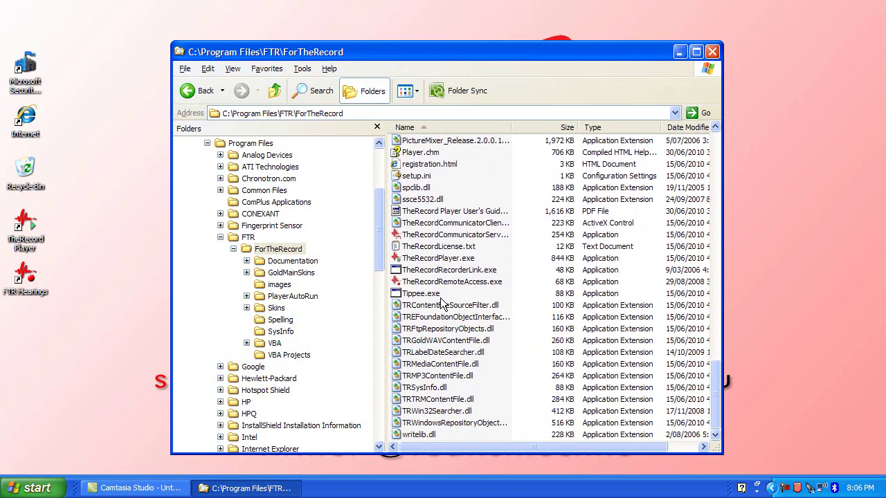
left_click(439, 284)
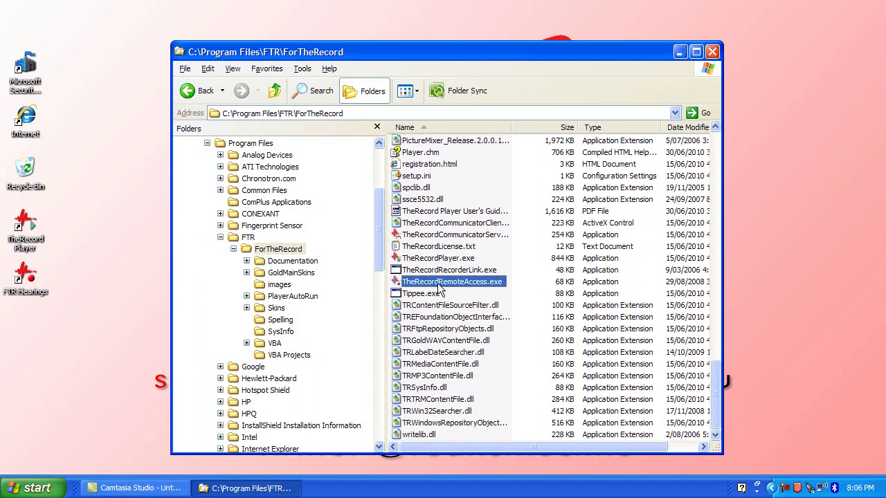
double_click(438, 284)
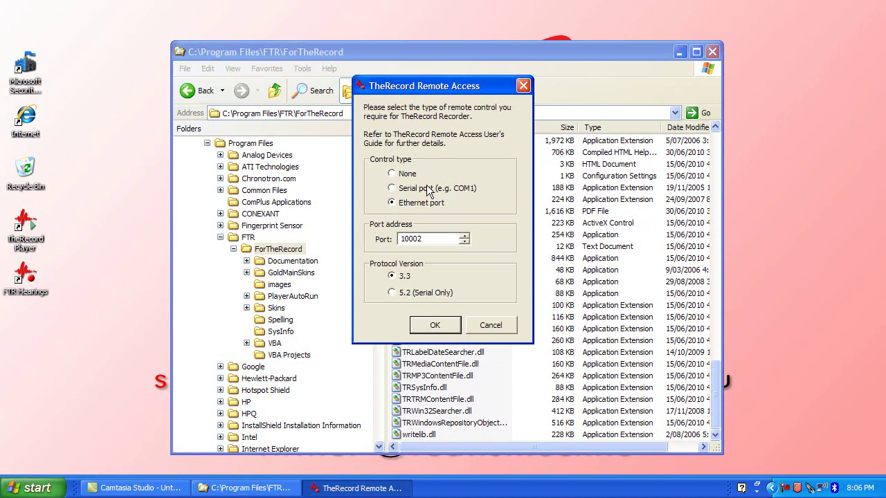
Step: Set the remote control type to Ethernet port with port 10002 and protocol version 3.3, and close the folder window
left_click(408, 174)
left_click(408, 189)
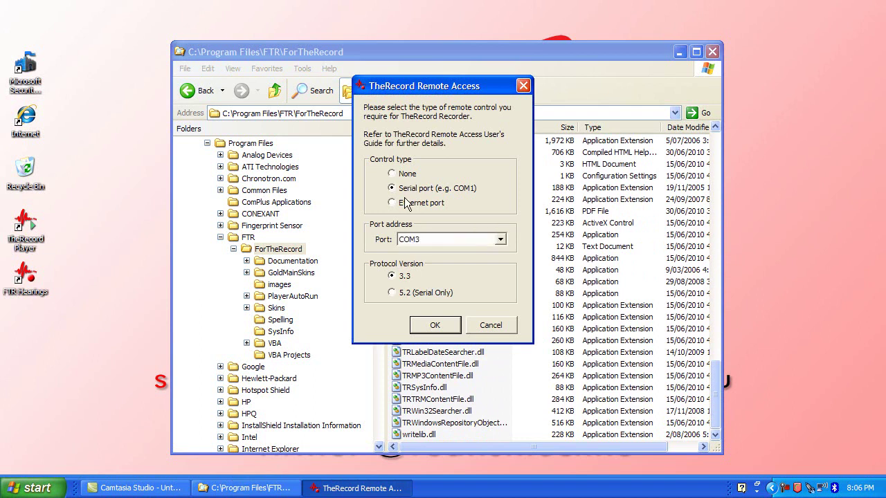
left_click(409, 203)
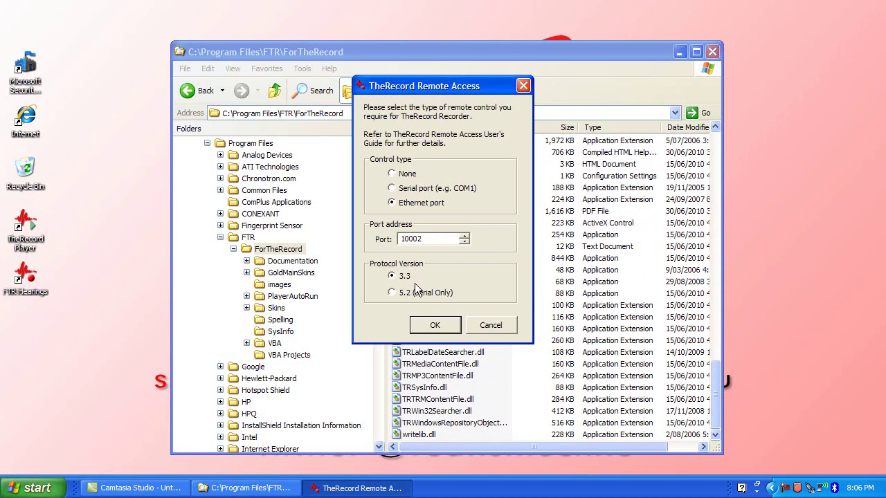
left_click(430, 327)
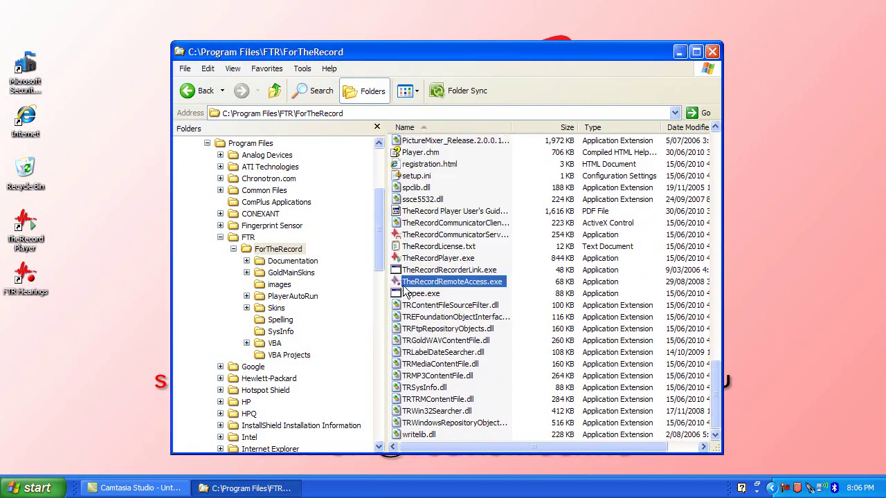
left_click(710, 52)
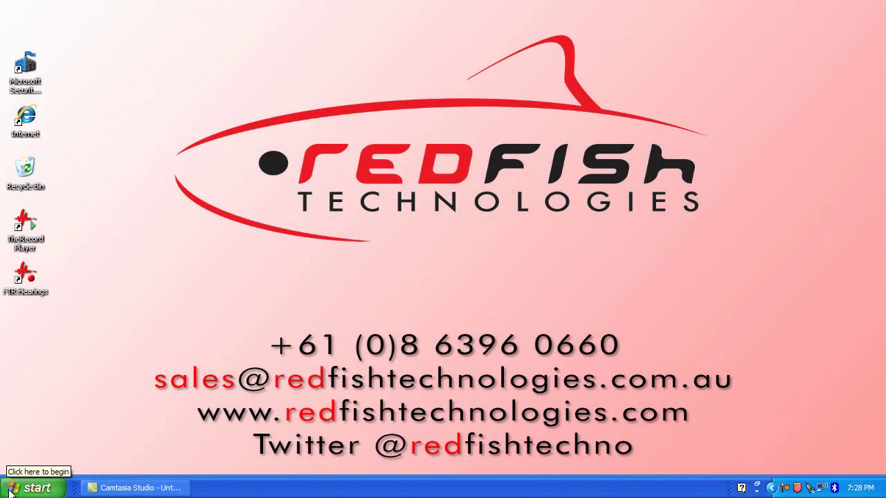
Step: Open Windows Firewall from the Control Panel and show its exceptions list
left_click(10, 492)
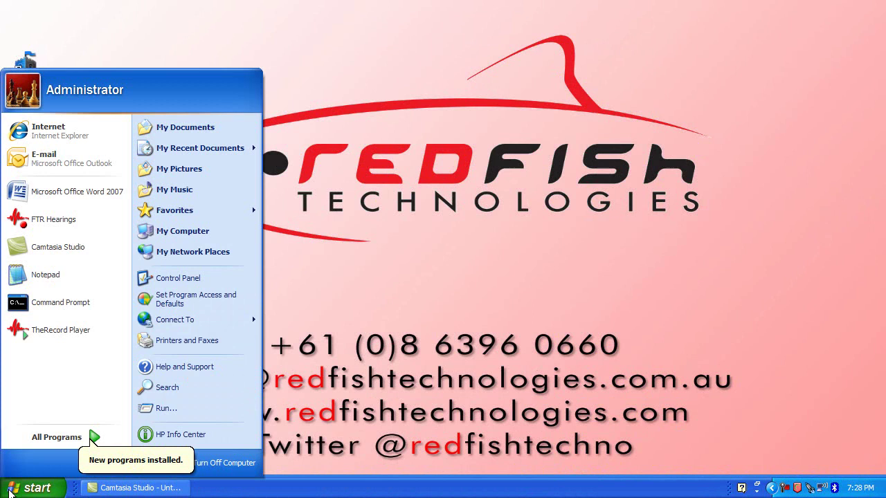
left_click(186, 279)
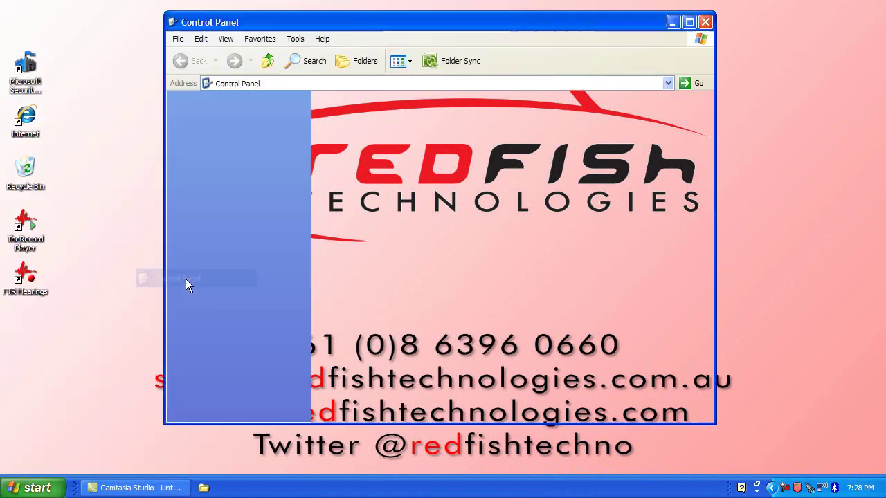
double_click(386, 374)
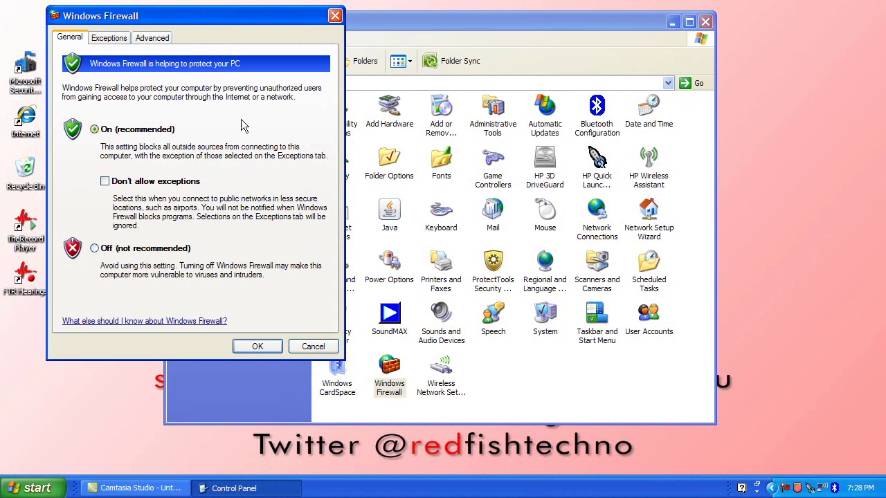
left_click_drag(206, 16, 467, 45)
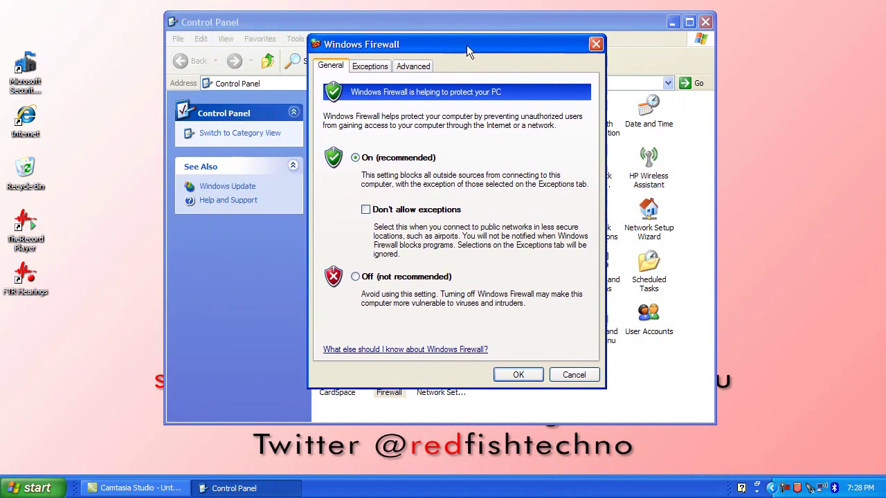
left_click(380, 69)
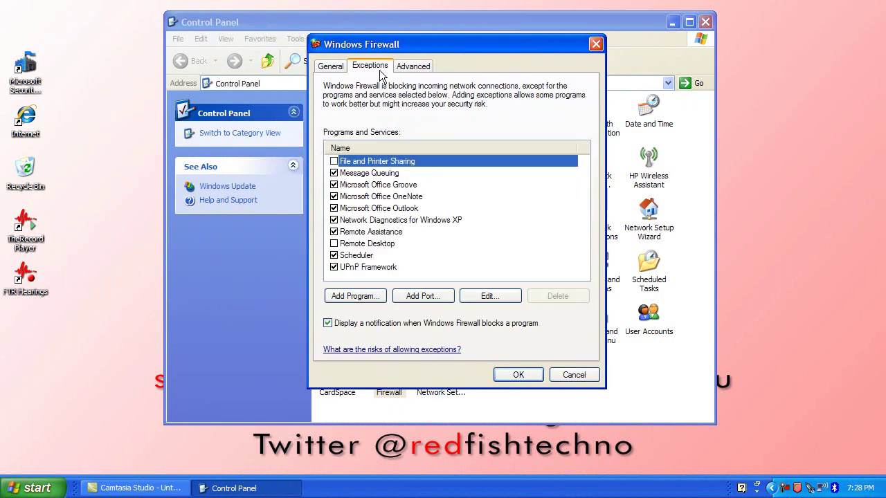
Step: Add a firewall port exception named FTR for TCP port 10002, and close the firewall settings and Control Panel
left_click(420, 303)
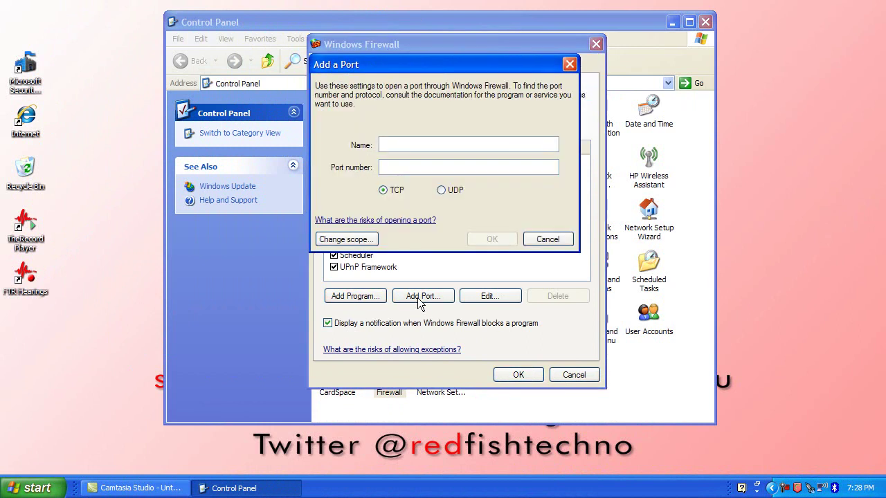
type("FTR")
left_click(389, 169)
type("10002")
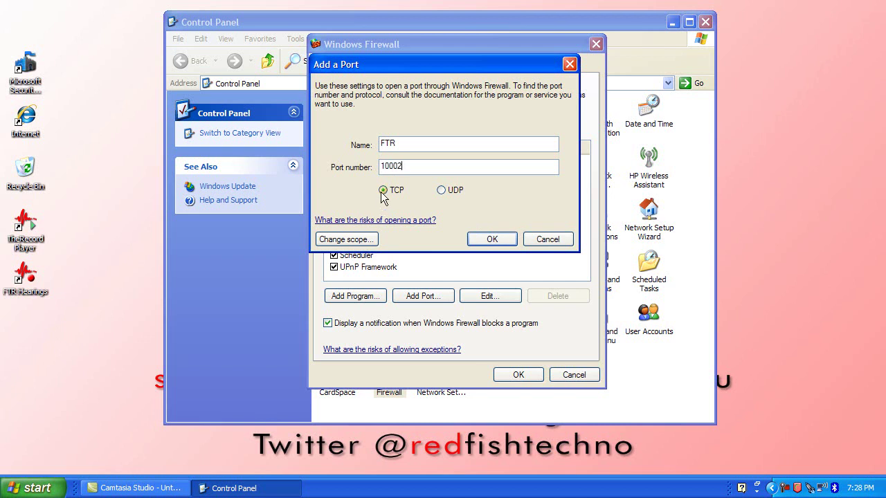
left_click(485, 240)
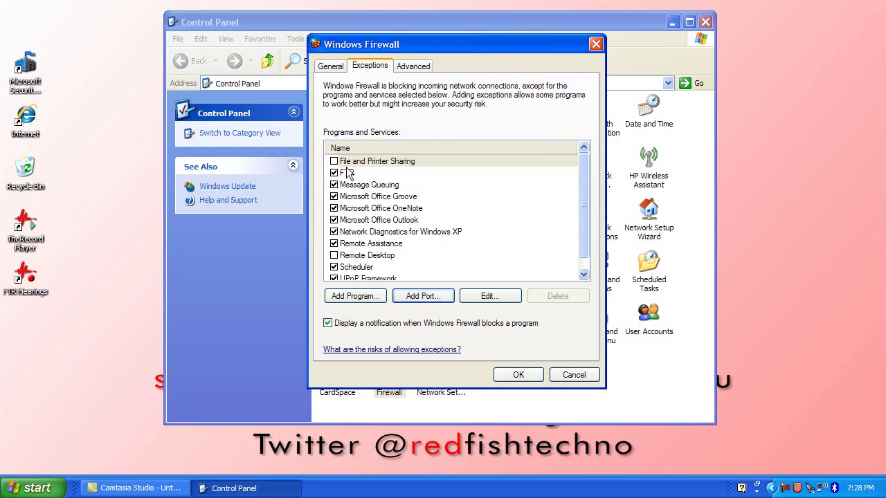
left_click(518, 375)
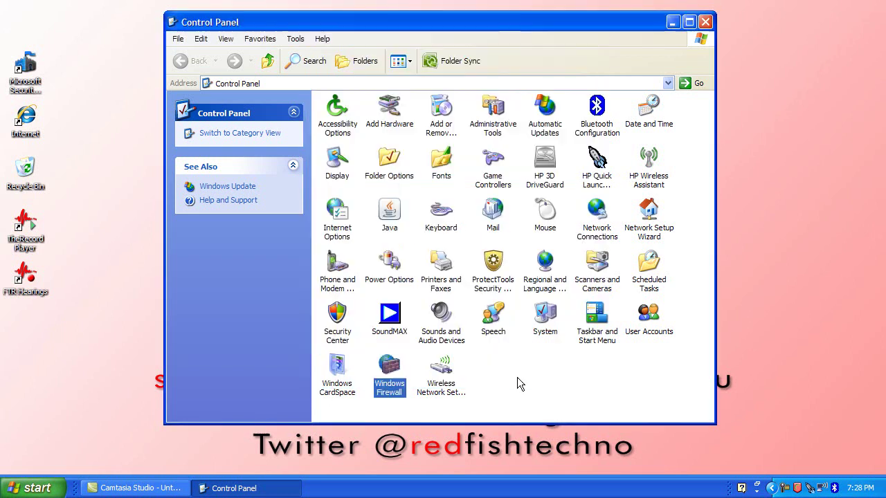
left_click(702, 27)
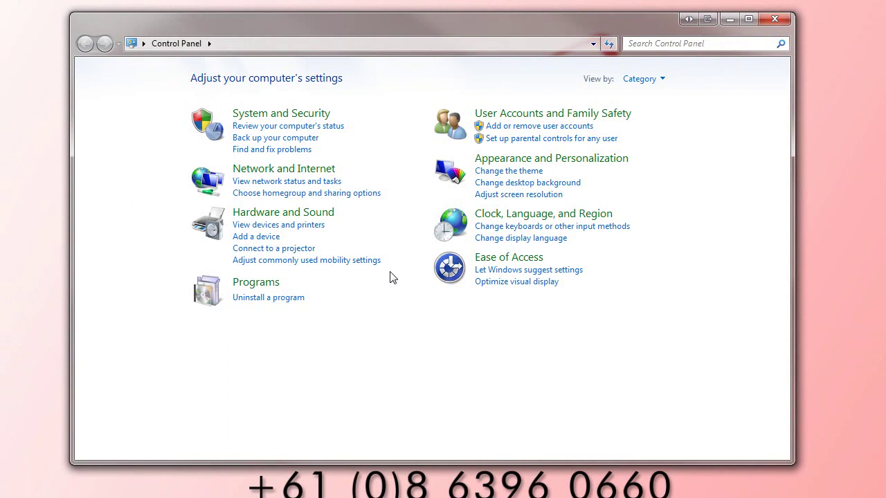
Step: Open the advanced Windows Firewall settings from System and Security and show the inbound rules
left_click(248, 113)
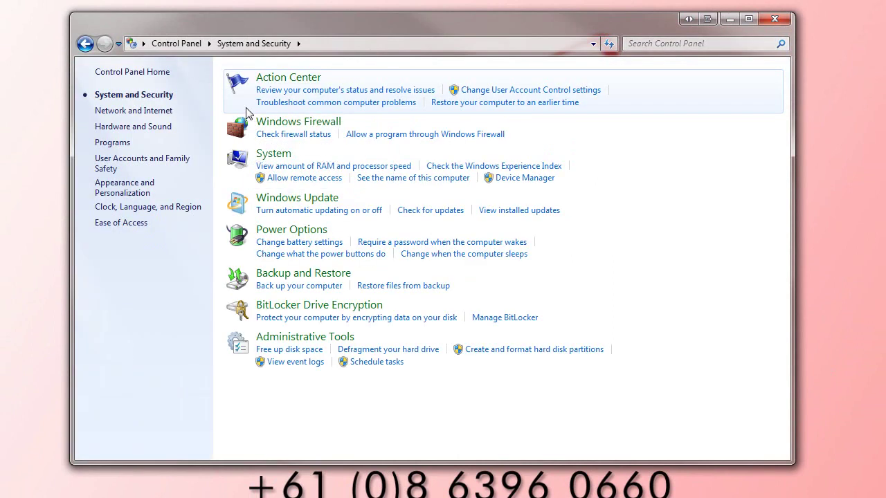
left_click(322, 131)
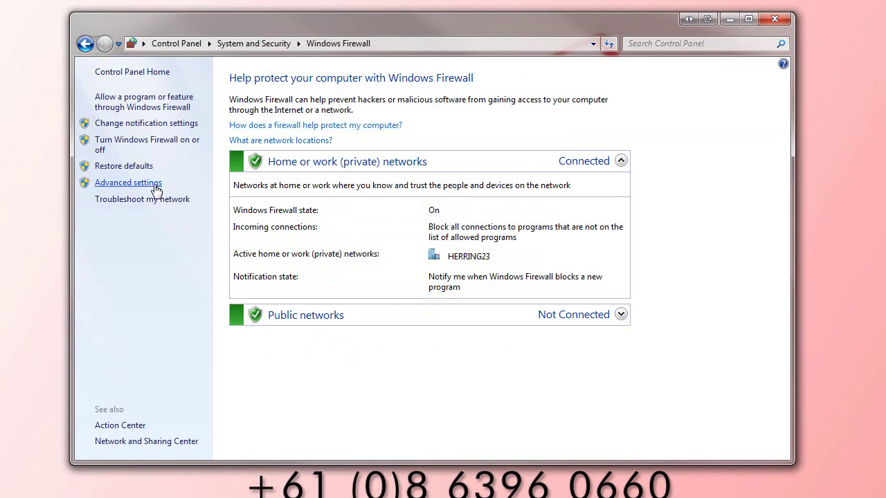
left_click(157, 186)
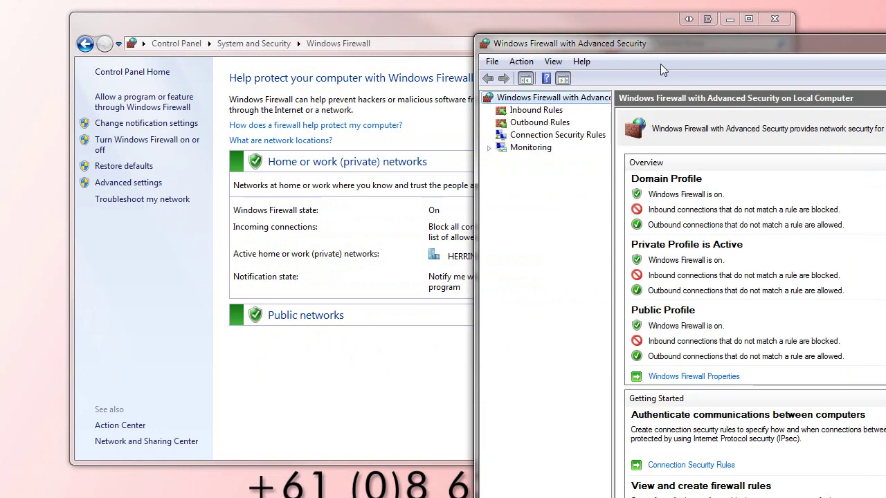
left_click_drag(693, 43, 307, 33)
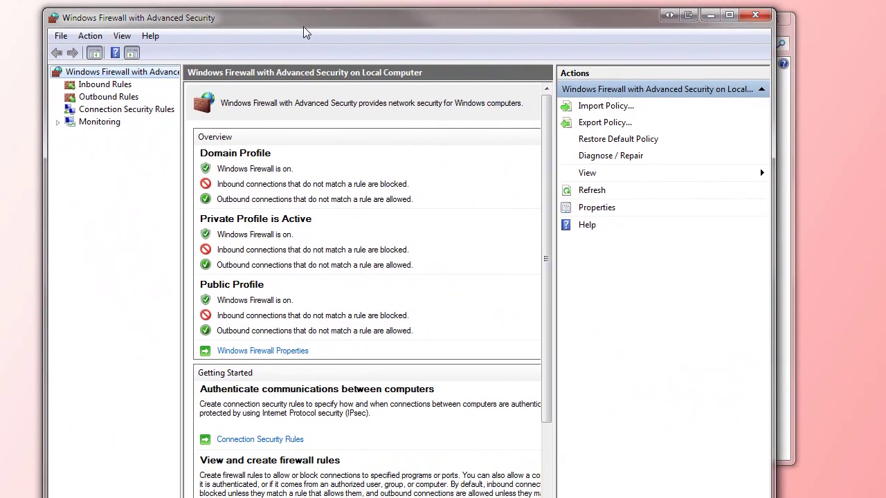
left_click(115, 87)
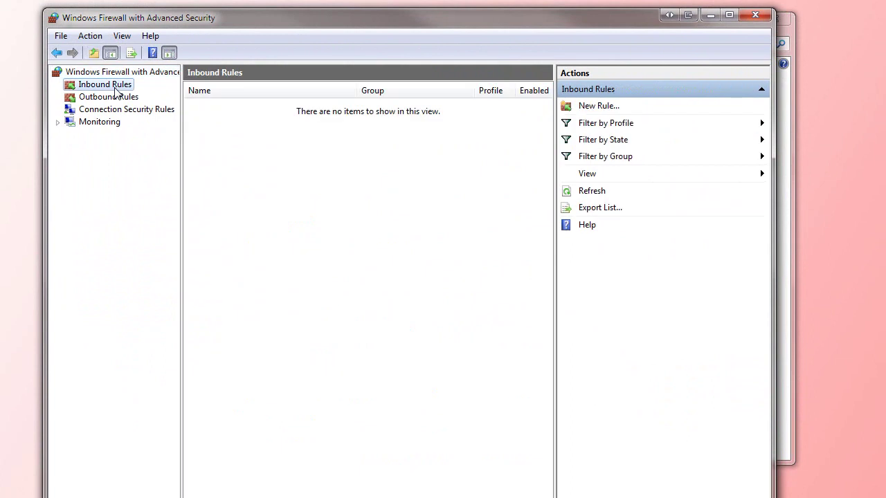
Step: Set up a new inbound port rule for TCP port 10002 that allows the connection on the Domain, Private and Public profiles
left_click(587, 106)
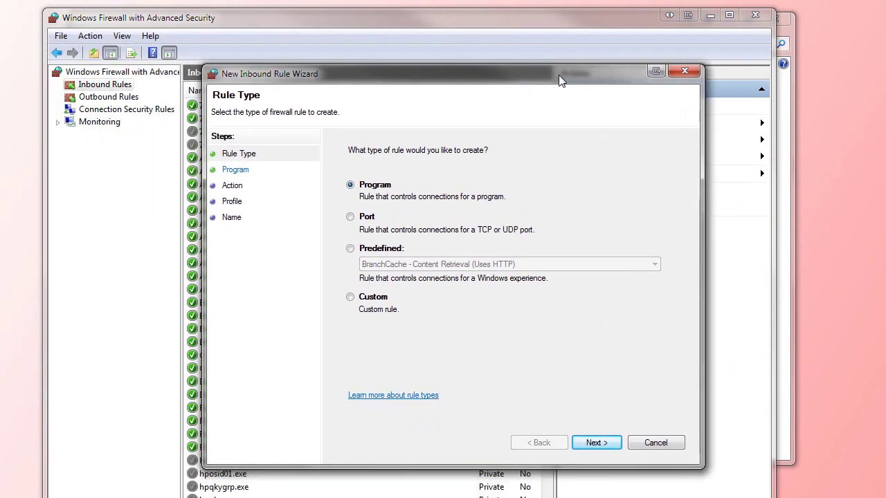
left_click(369, 218)
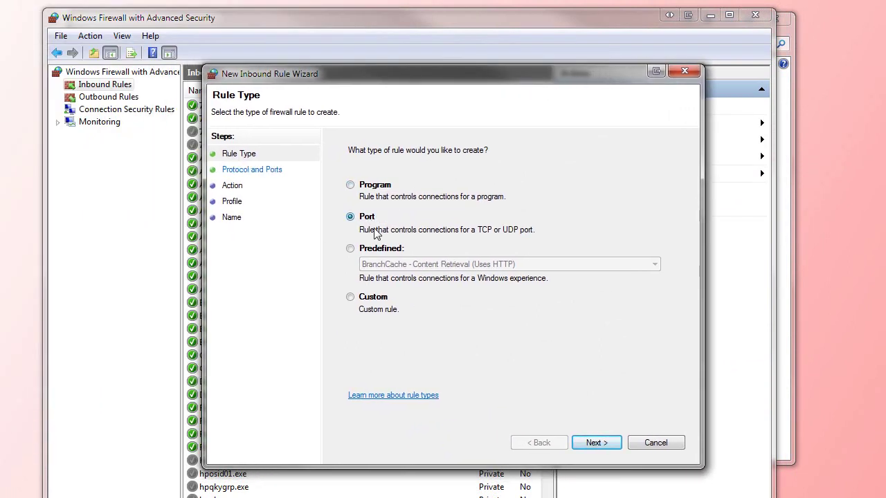
left_click(588, 444)
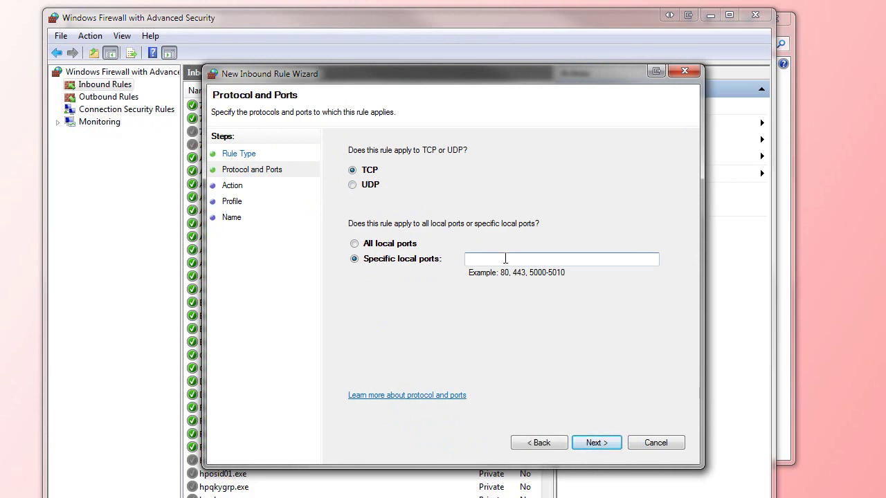
type("10002")
left_click(594, 444)
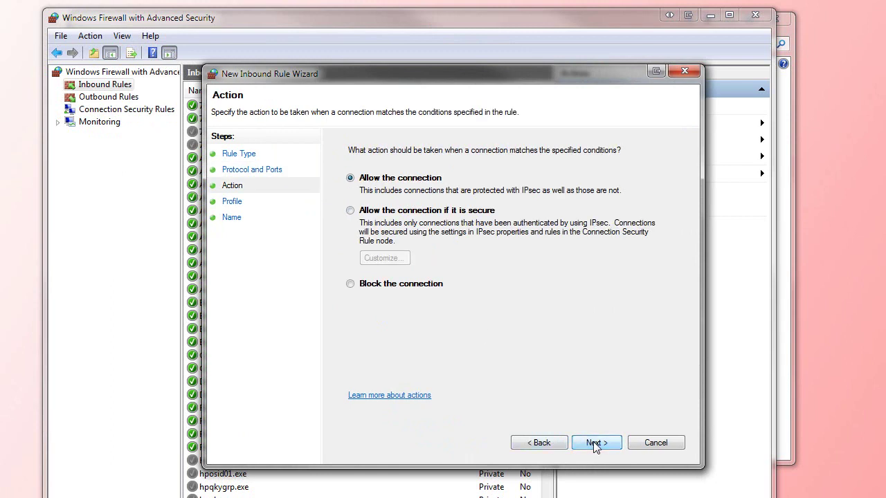
left_click(594, 443)
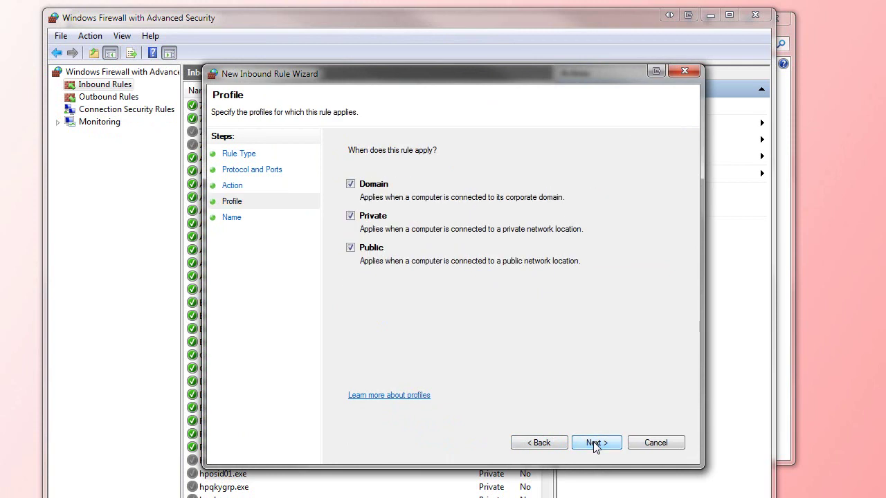
left_click(594, 444)
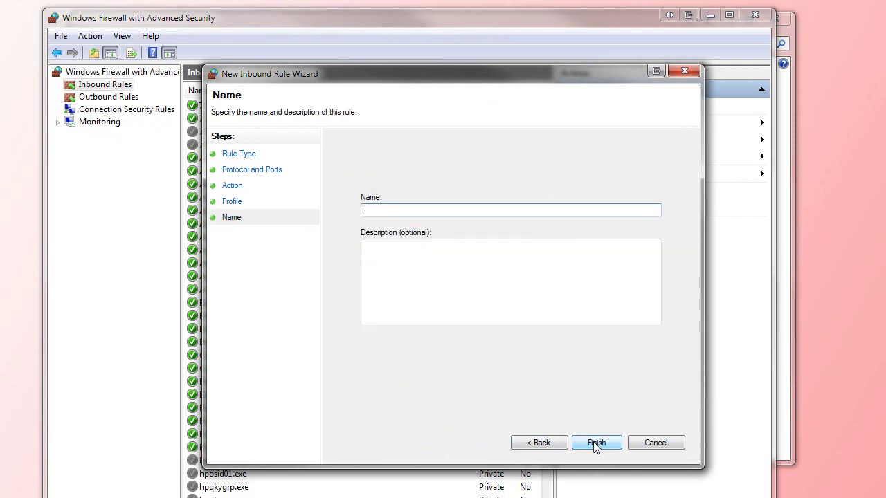
Step: Name the rule "FTR iRemote Access", describe it as "Port used by iPhone app iremote to access FTR to start and stop it.", and create it
type("FTR iRemote Access")
left_click(457, 251)
type("Port")
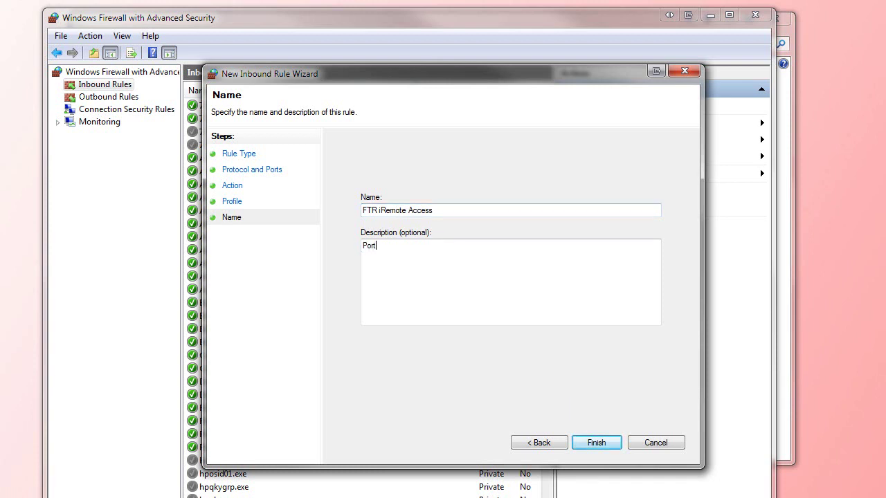
type(" used by iPhone app iremote to a")
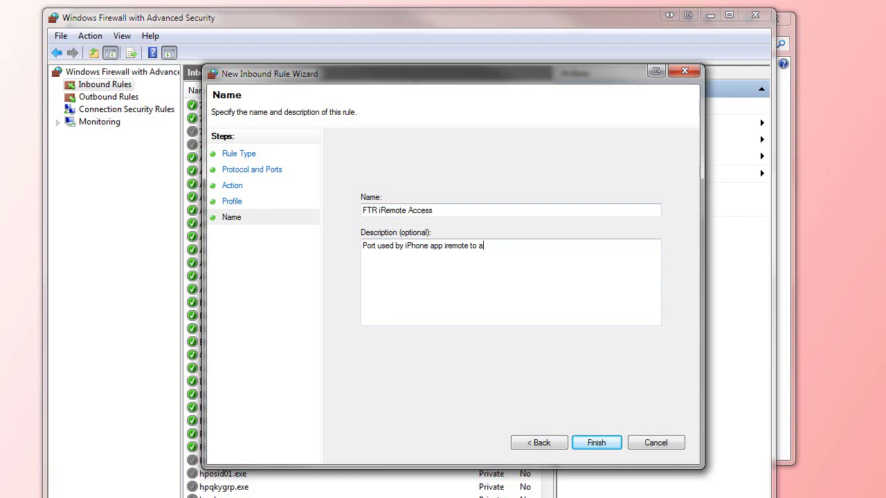
type("ccess FTR to start and stop it.")
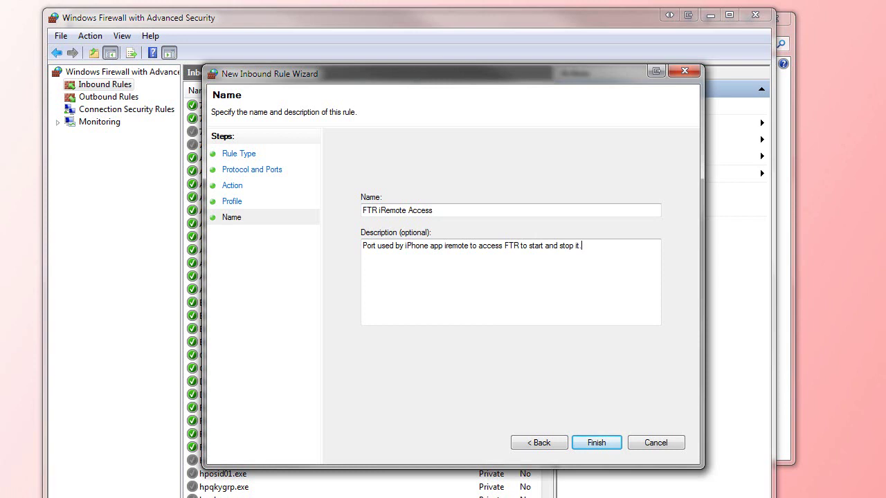
left_click(589, 445)
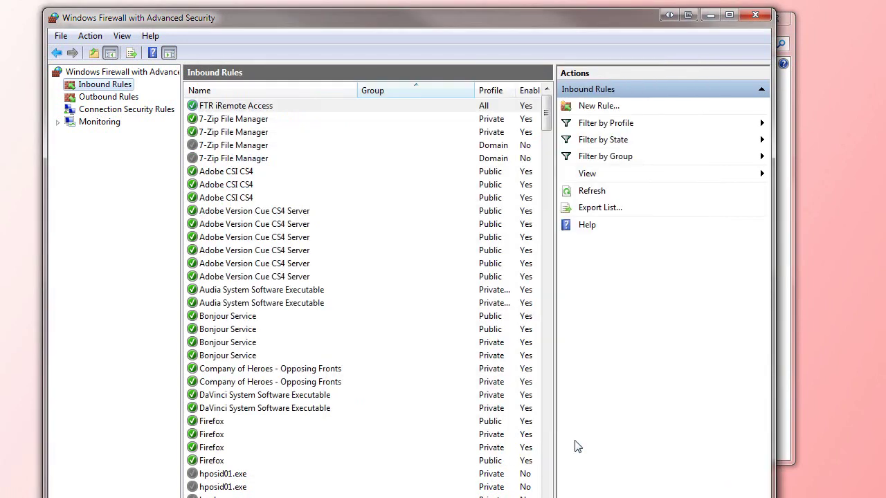
Step: Close the advanced firewall window and open the ForTheRecord folder in C:\Program Files (x86)\FTR
left_click(755, 15)
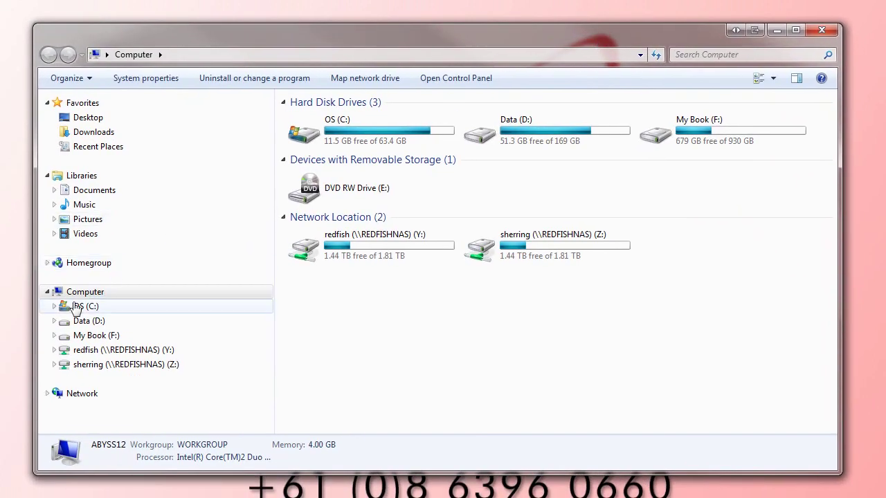
left_click(54, 306)
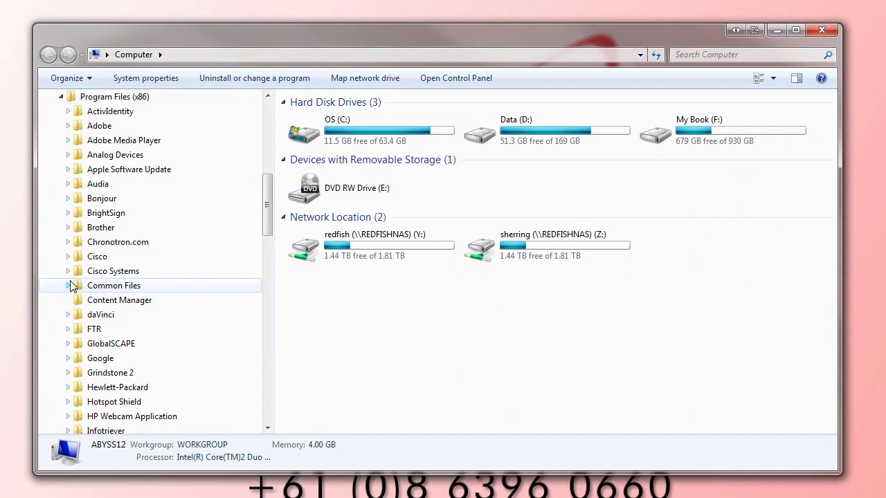
left_click(68, 329)
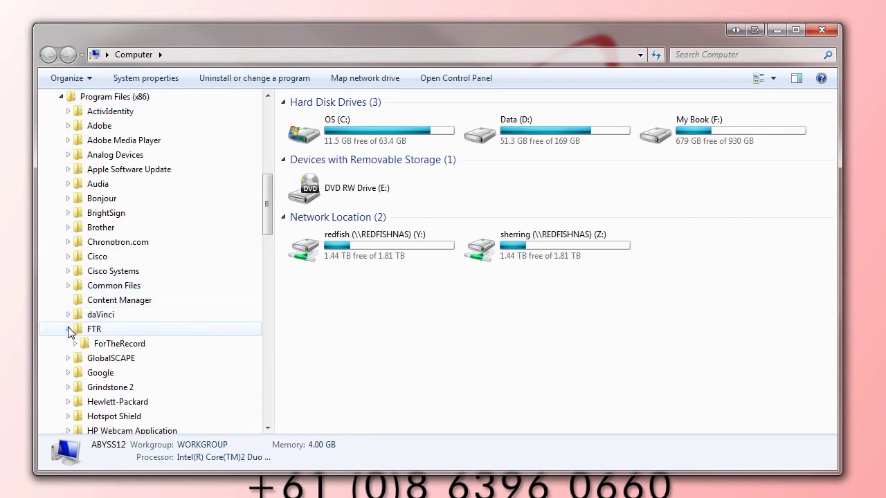
left_click(112, 345)
Step: Run TheRecordRemoteAccess.exe from the ForTheRecord folder and accept Ethernet port control on port 10002 with protocol version 3.3
left_click(369, 291)
scroll(369, 291, "down", 12)
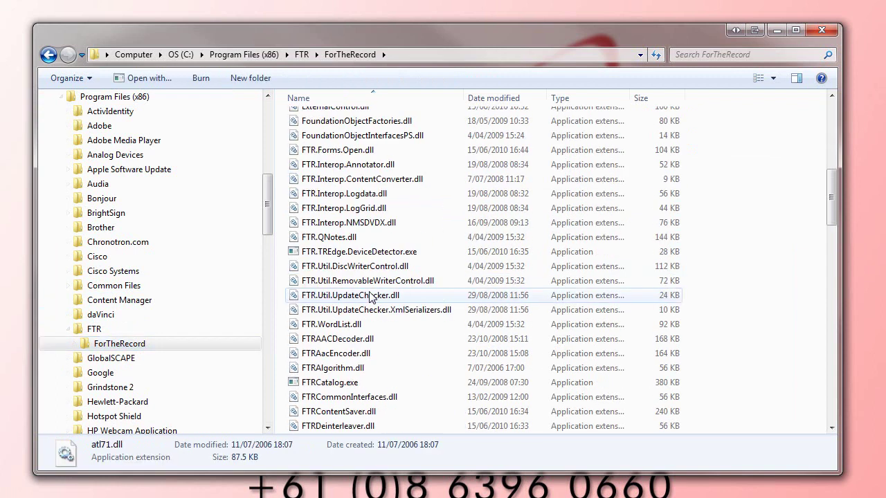
scroll(369, 296, "down", 9)
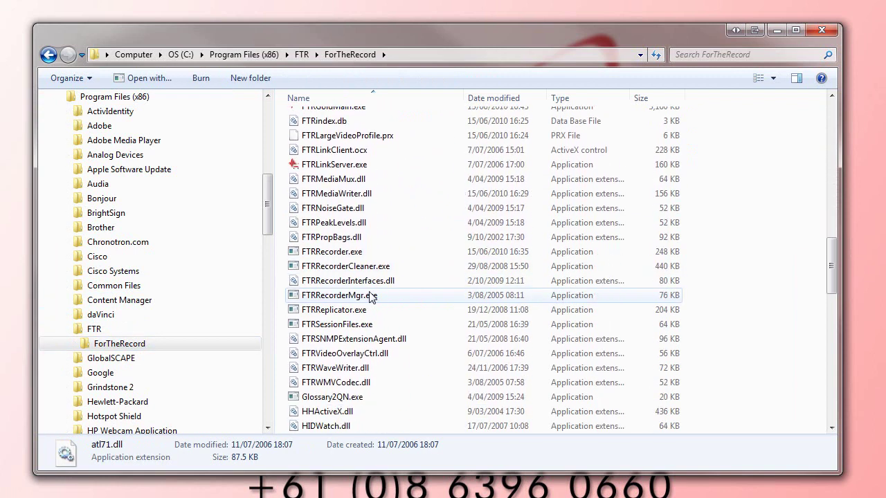
scroll(369, 295, "down", 11)
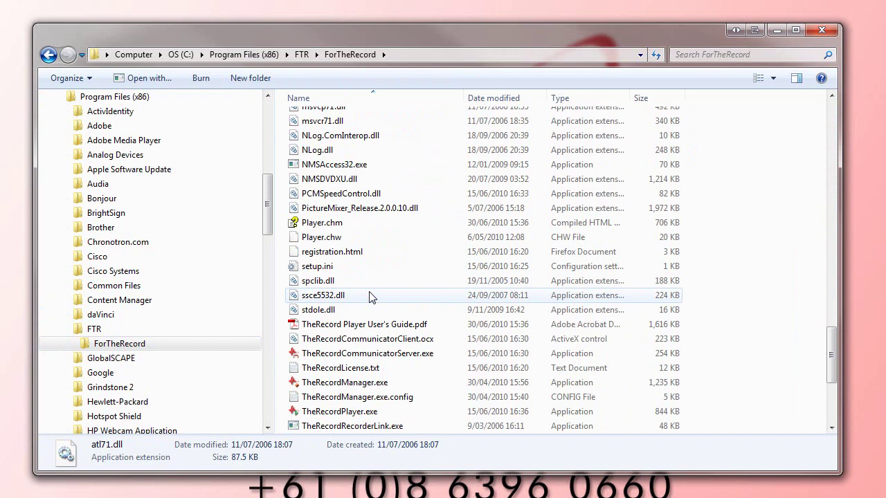
scroll(369, 296, "down", 4)
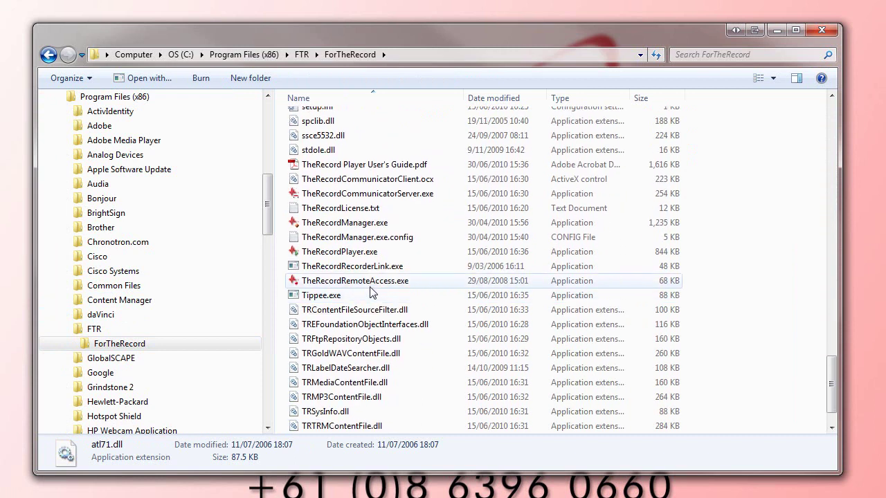
left_click(369, 281)
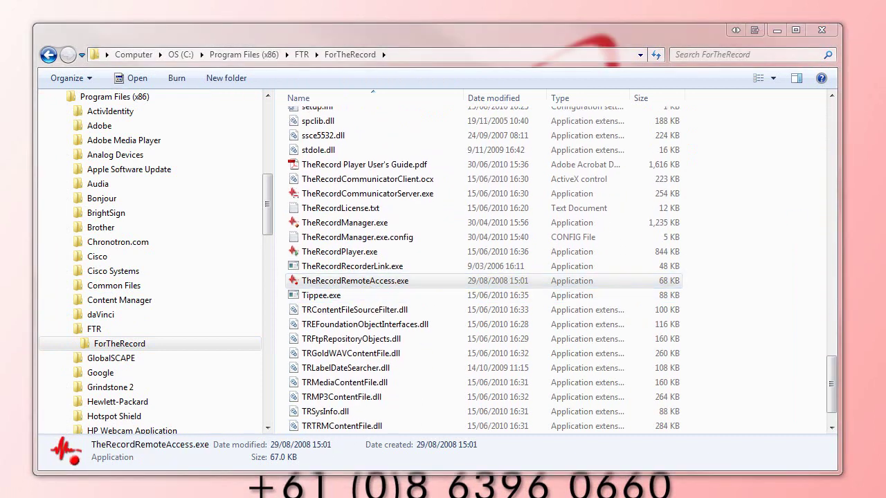
left_click_drag(674, 141, 459, 142)
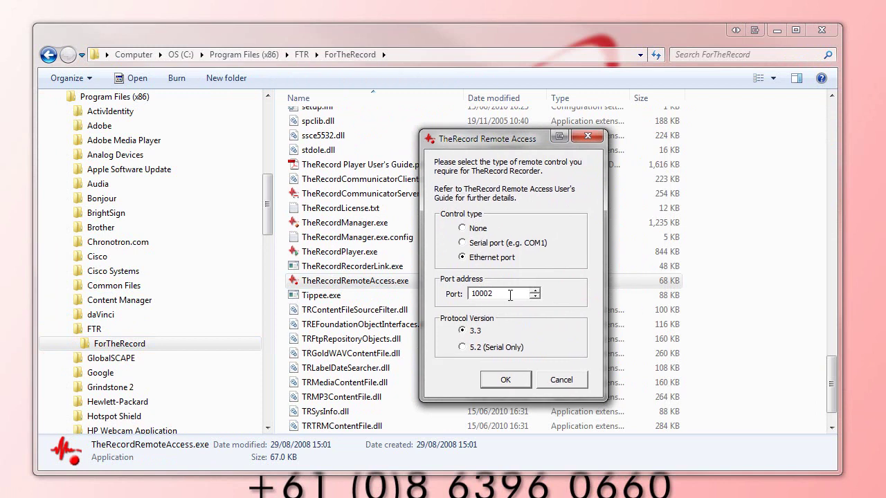
left_click(496, 381)
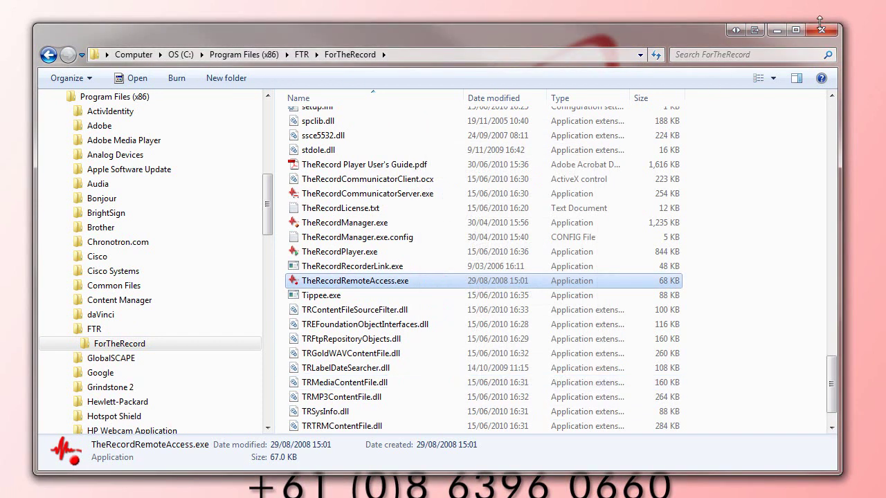